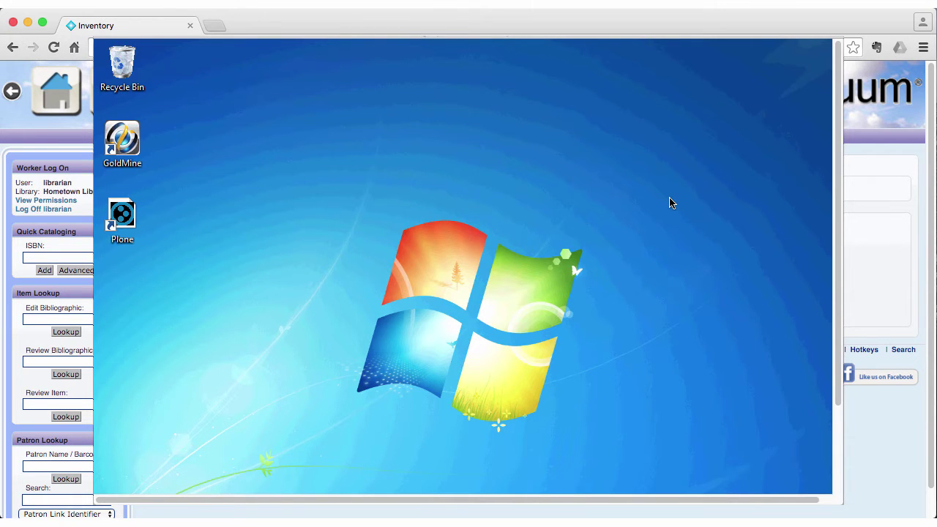
Create a new folder on the Windows desktop and name it Inventory 2016.
right_click(671, 203)
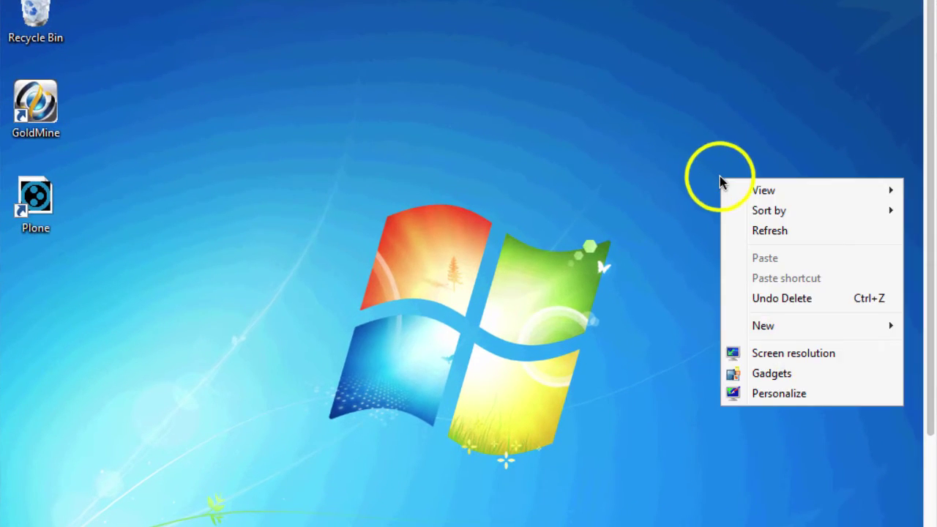
left_click(791, 334)
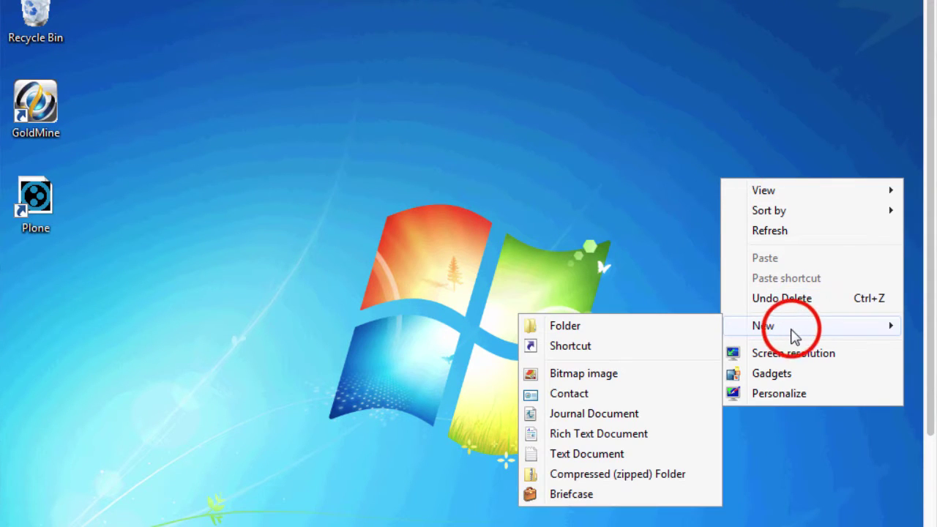
left_click(560, 326)
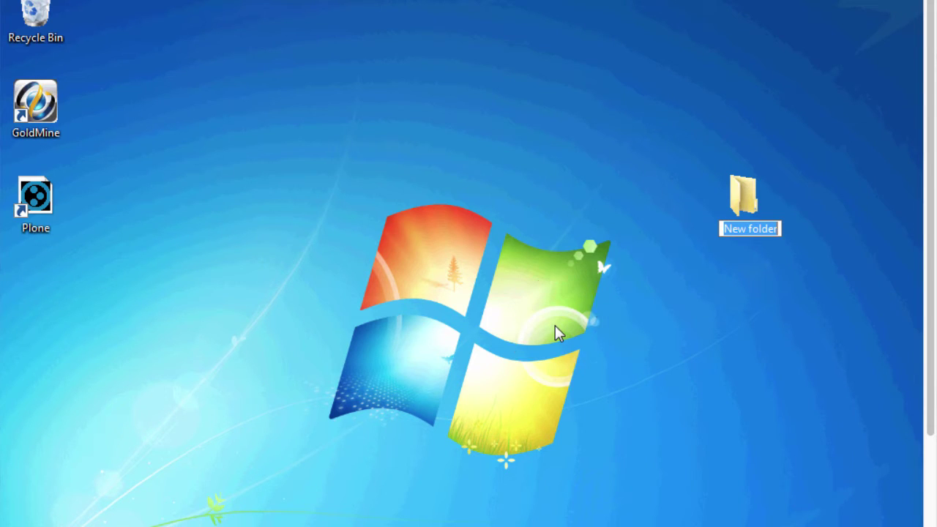
type("In")
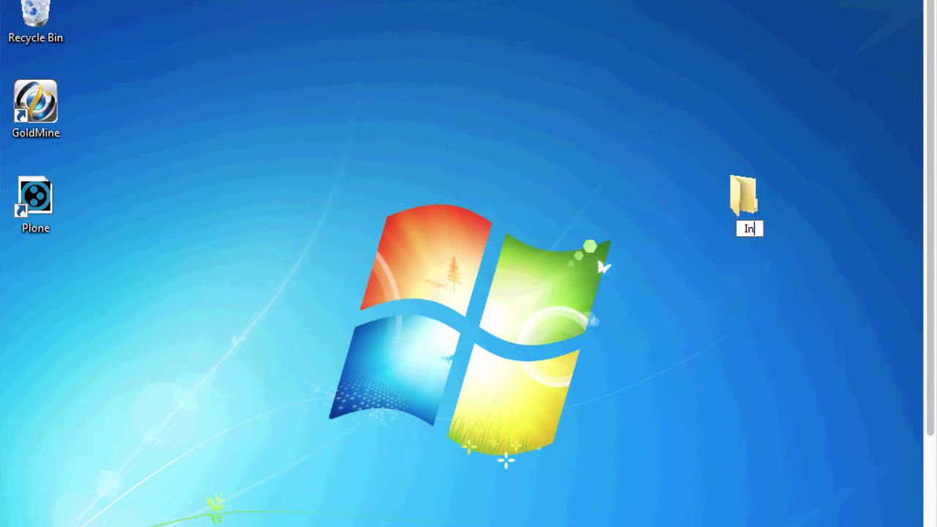
type("ventory 2016")
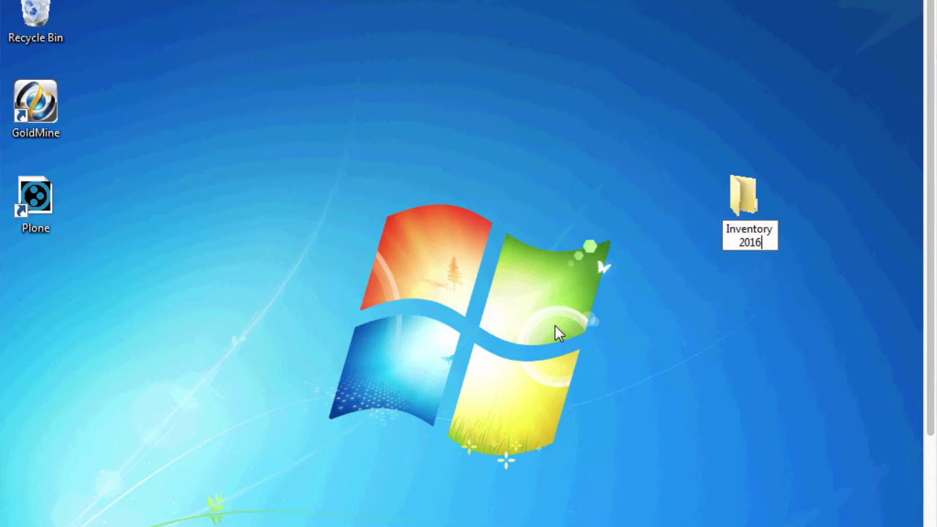
left_click(771, 294)
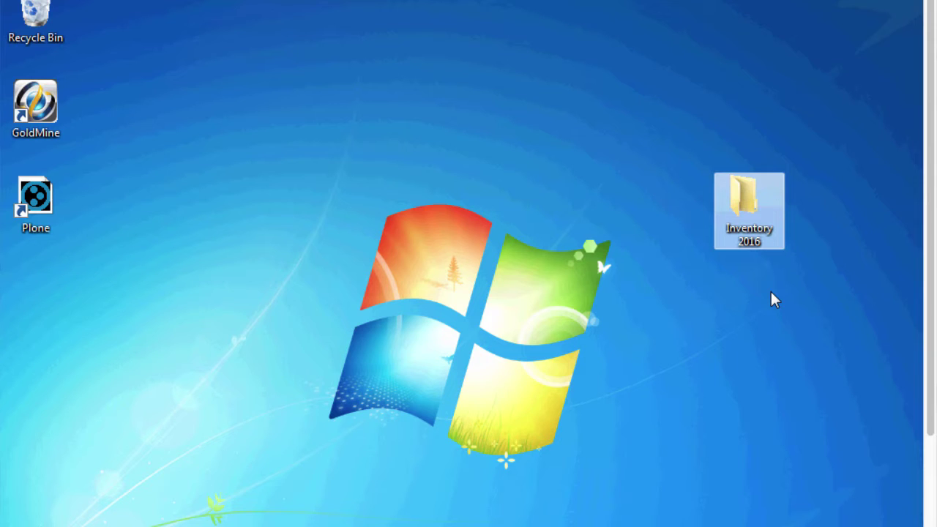
Open Notepad from the Windows accessories to get an empty text document.
left_click_drag(926, 230, 920, 347)
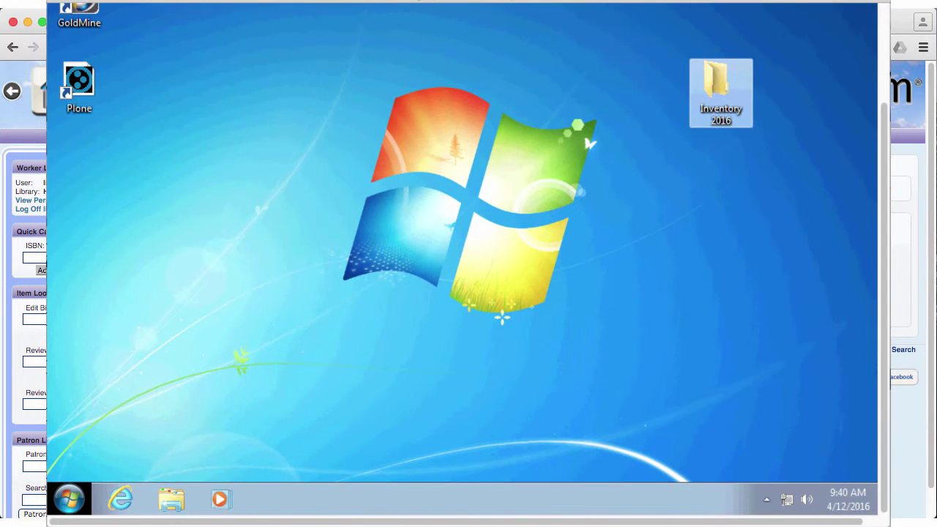
left_click(69, 499)
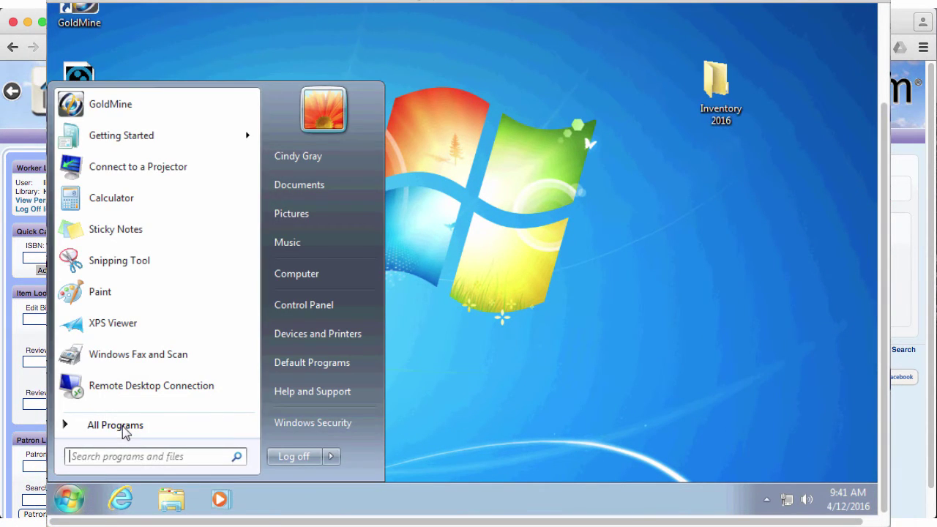
left_click(122, 427)
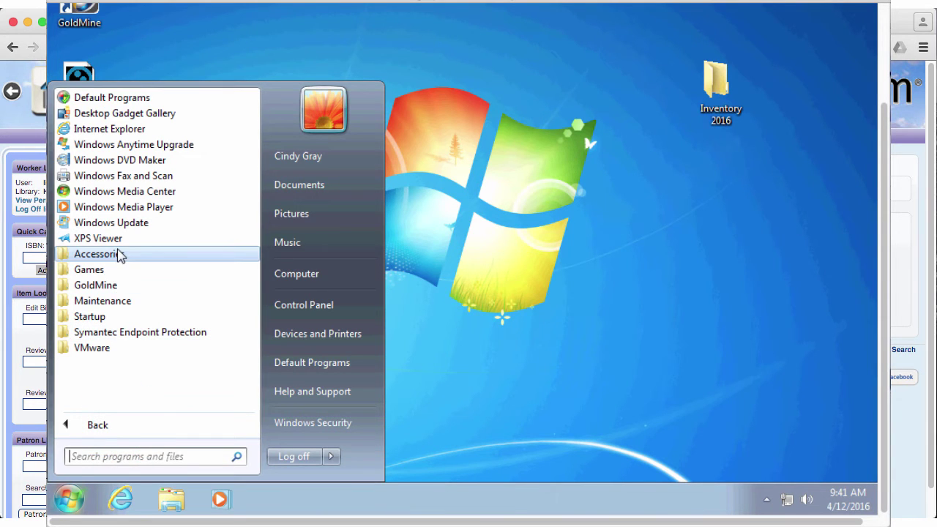
left_click(121, 254)
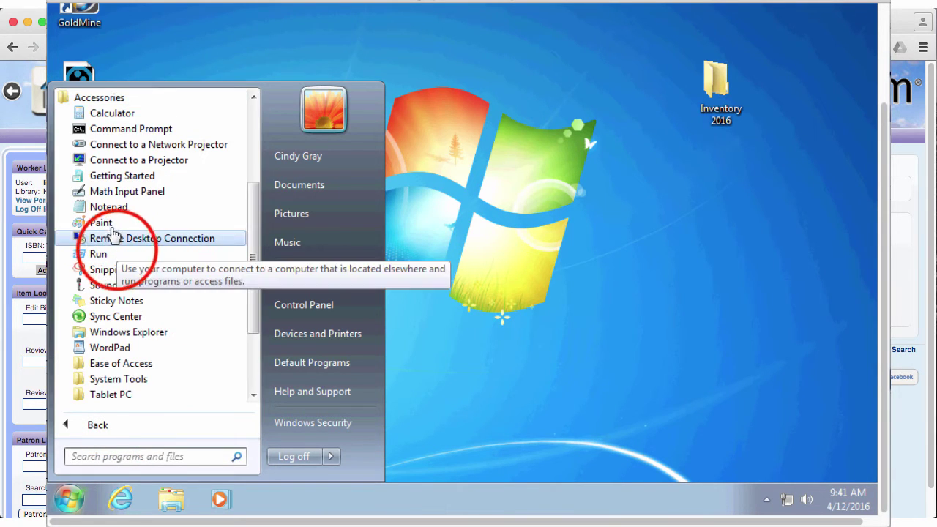
left_click(109, 208)
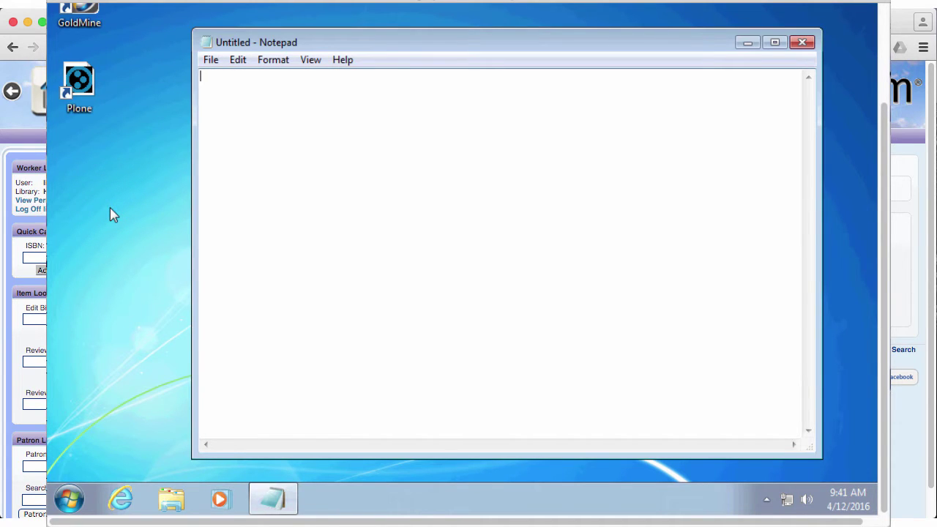
Enter the item barcodes 00001344, 00006043, 00004347, 00004473, 00005752, 00001044, 00004983, 00002995 and 00004401, each on its own line.
type("00001344")
key("Return")
type("00006043")
key("Return")
type("00004347")
key("Return")
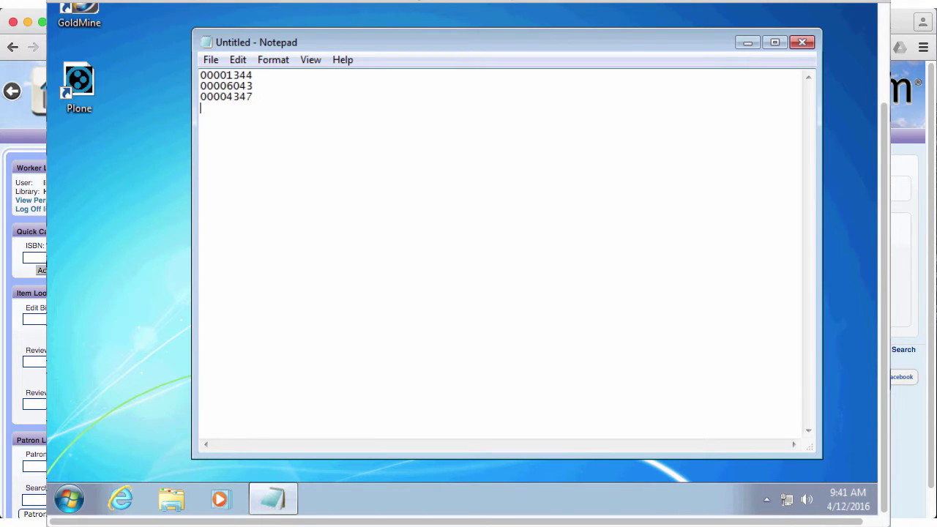
type("00004473")
key("Return")
type("00005752")
key("Return")
type("00001044")
key("Return")
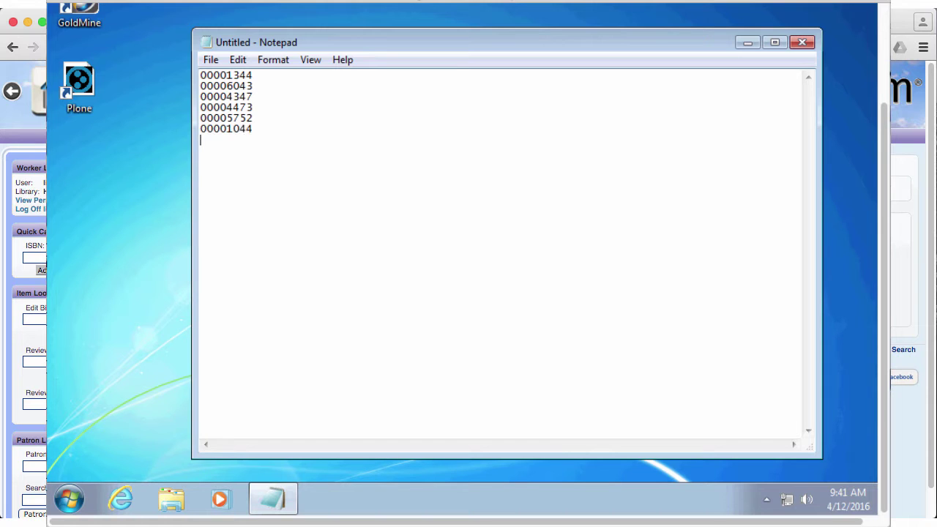
type("00004983")
key("Return")
type("00002995")
key("Return")
type("00004401")
key("Return")
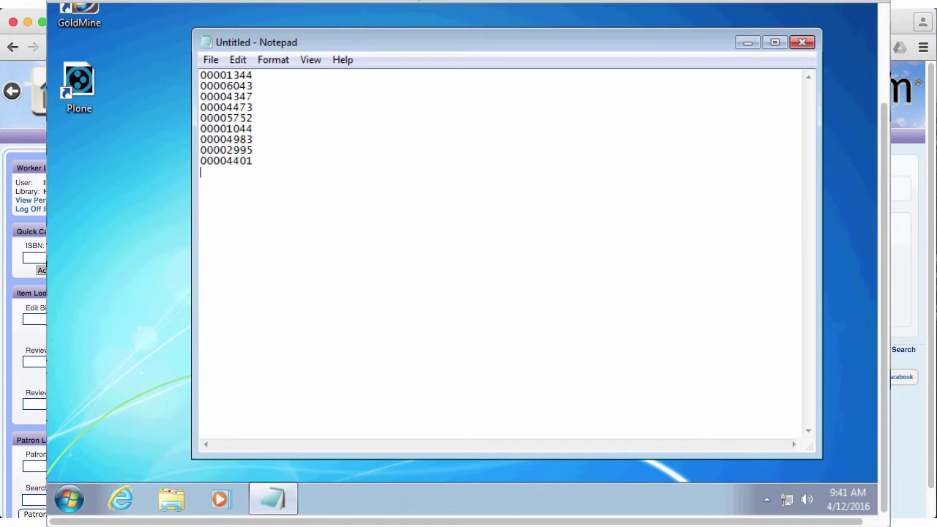
Save the barcode list as Inventory_2016_100s.txt in the desktop's Inventory 2016 folder and close the document.
left_click(211, 60)
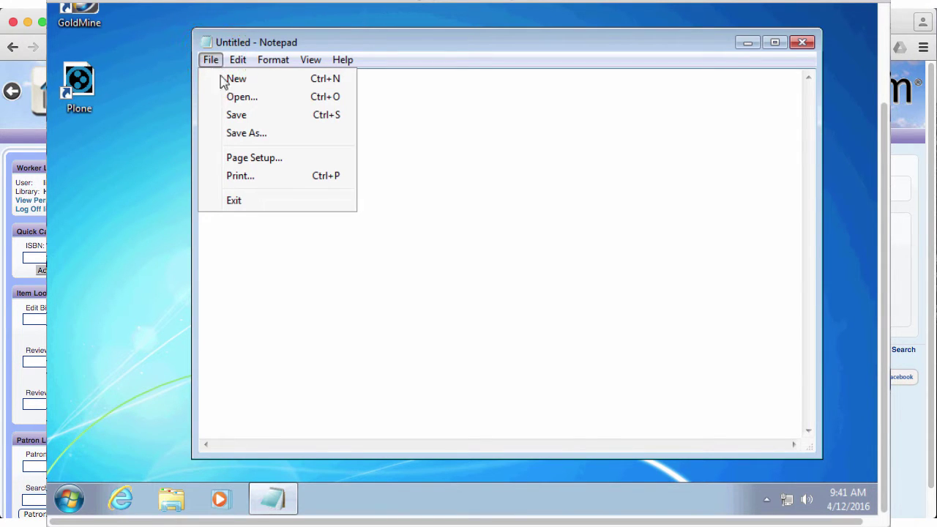
left_click(257, 134)
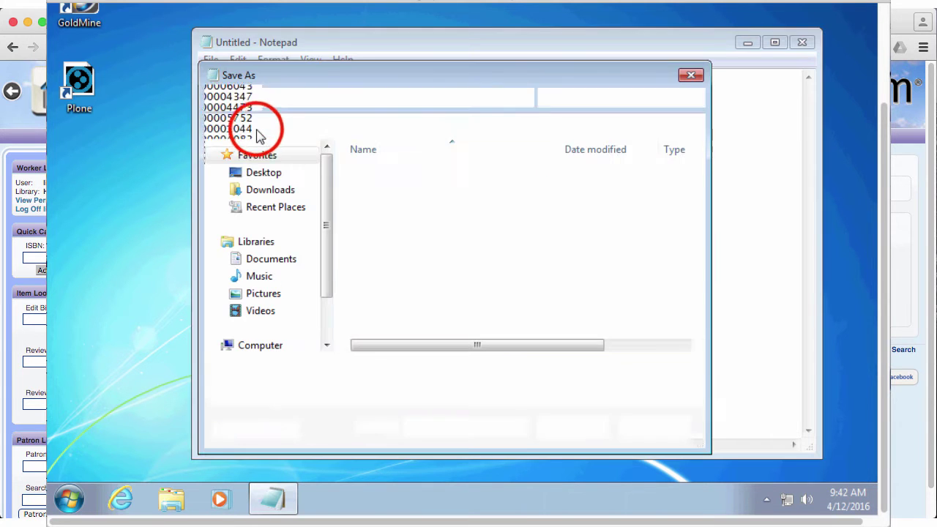
left_click(269, 174)
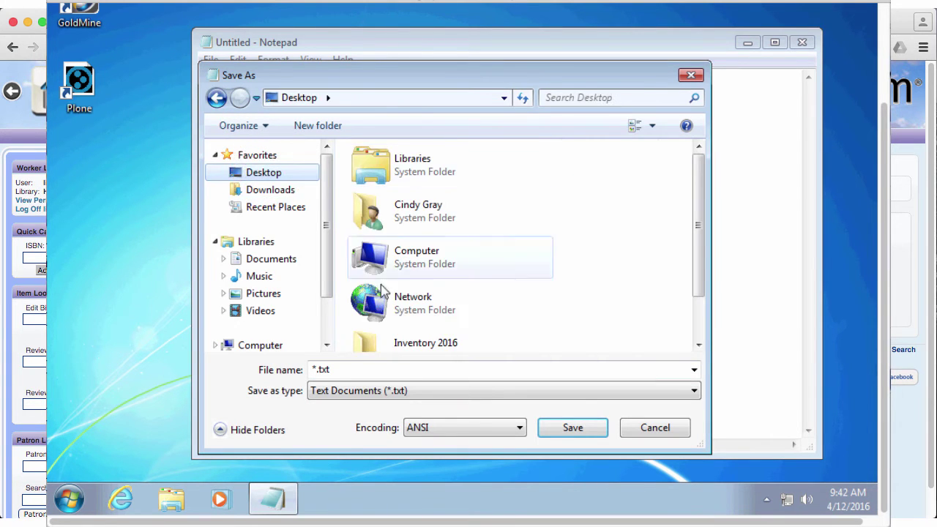
left_click(375, 348)
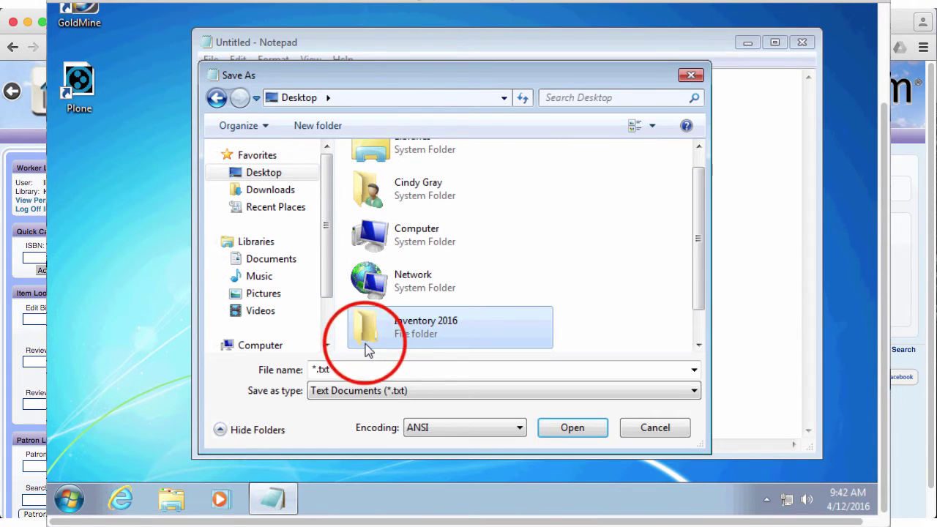
double_click(369, 337)
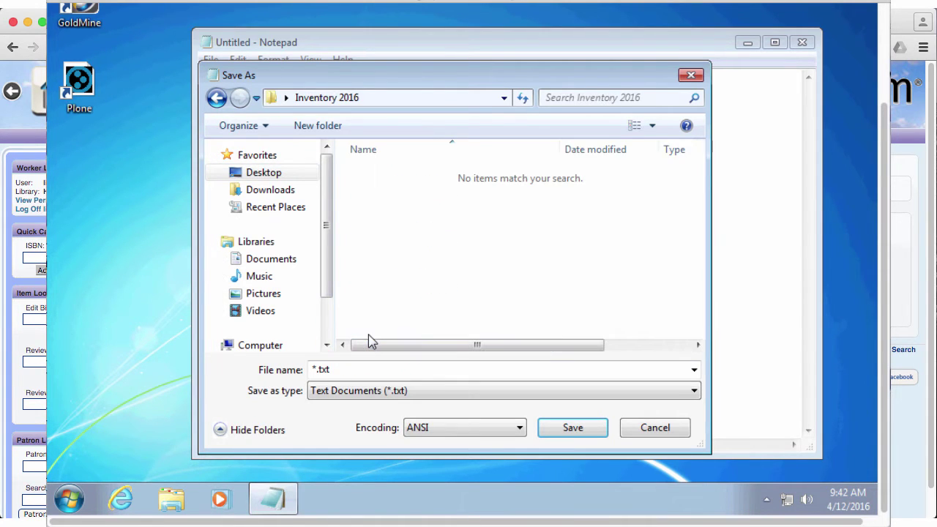
double_click(316, 370)
left_click(318, 371)
left_click_drag(315, 370, 307, 371)
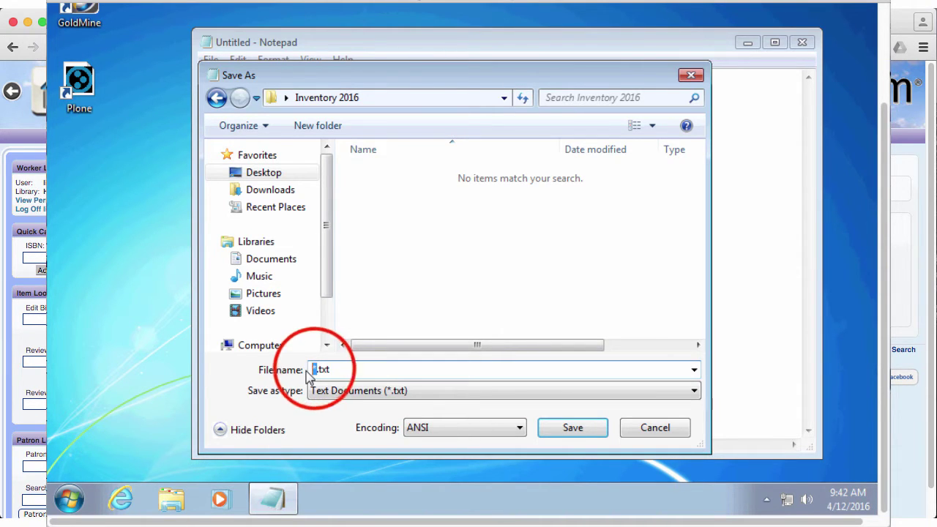
type("Invent")
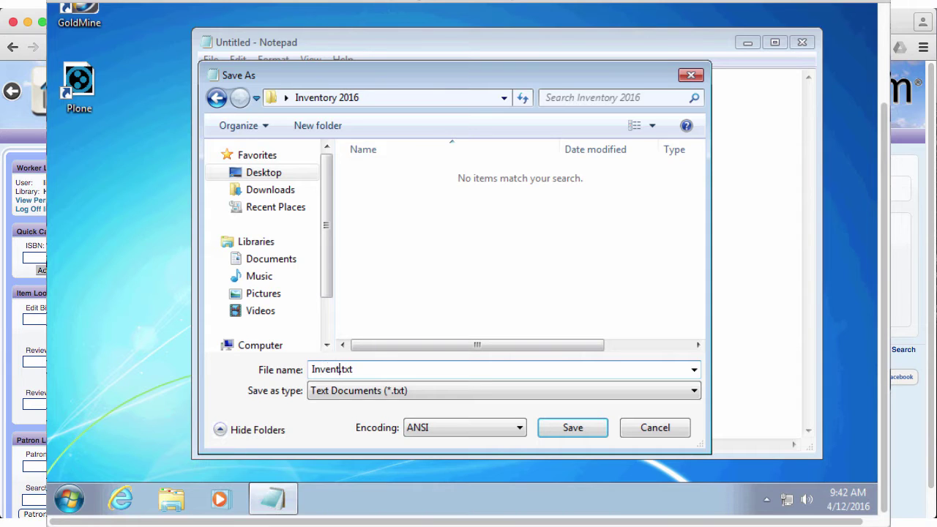
type("ory_2016_100s")
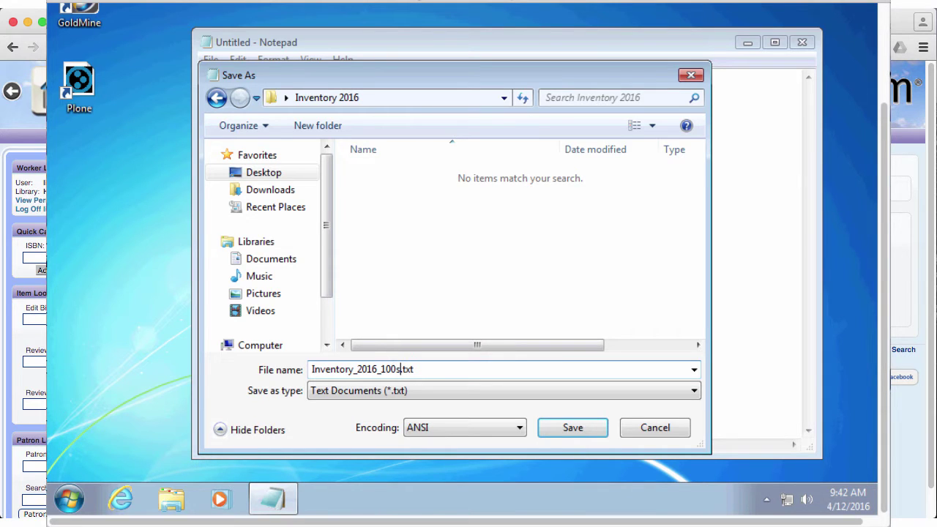
left_click(574, 428)
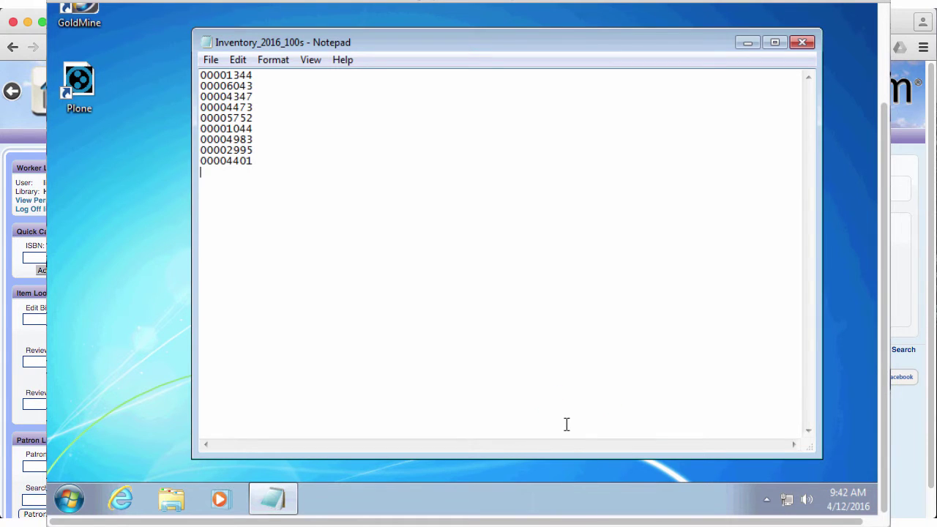
left_click(802, 42)
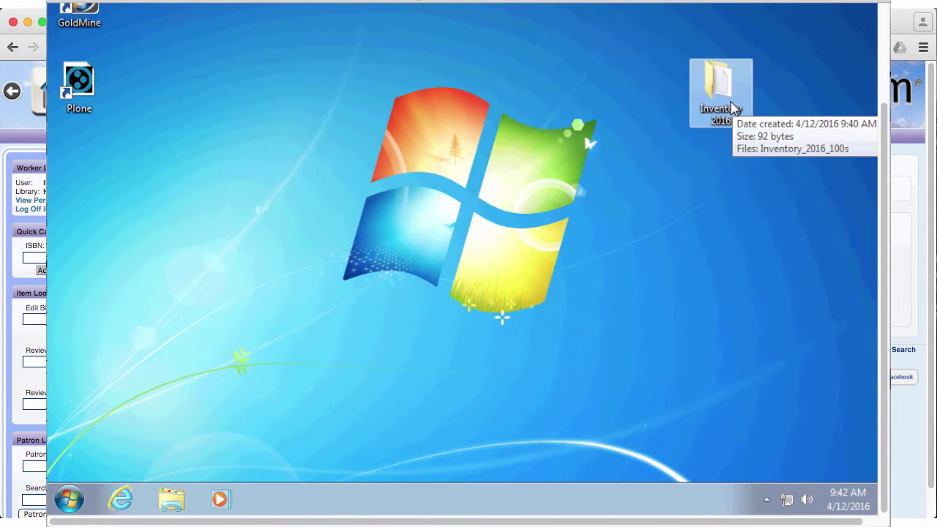
Check the contents of the desktop's Inventory 2016 folder for the saved barcode file and close the folder.
double_click(734, 109)
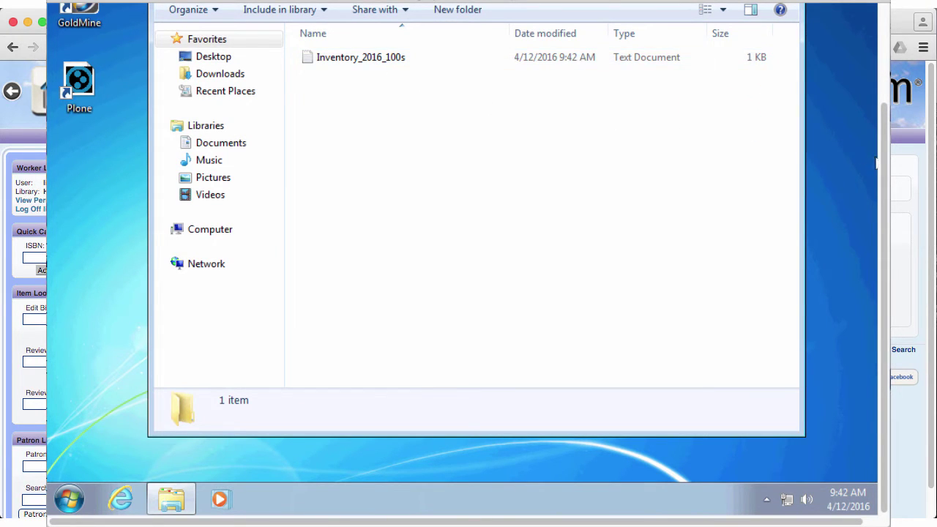
left_click_drag(880, 158, 879, 87)
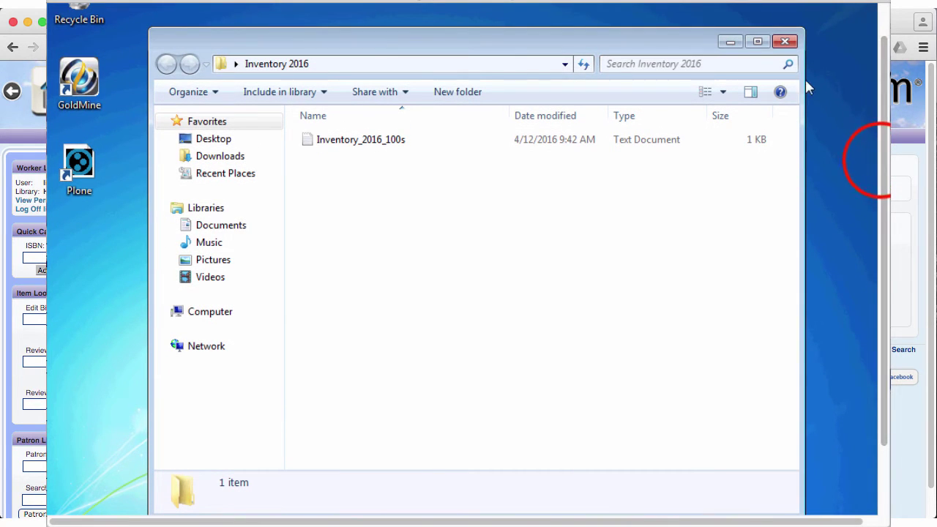
left_click(784, 41)
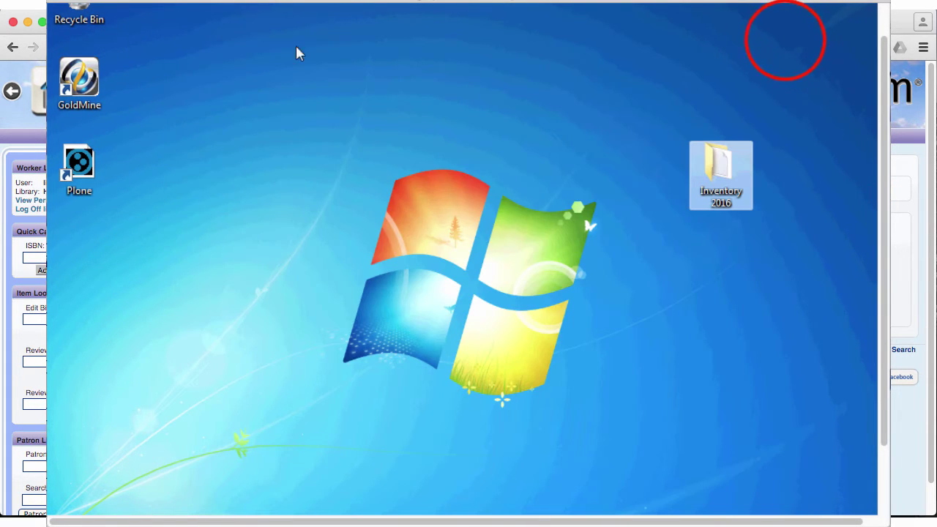
Switch to the Mac desktop and create a new folder there named Inventory 2016.
key("super+h")
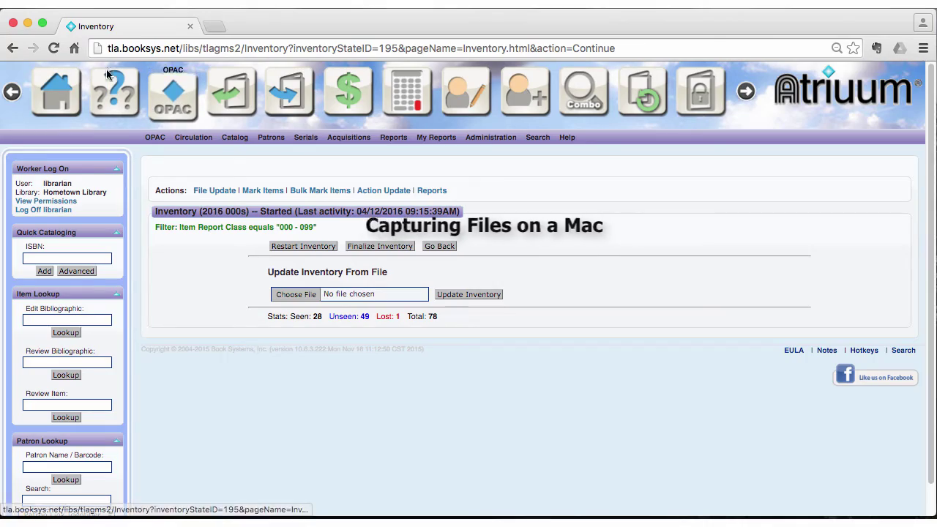
left_click(28, 23)
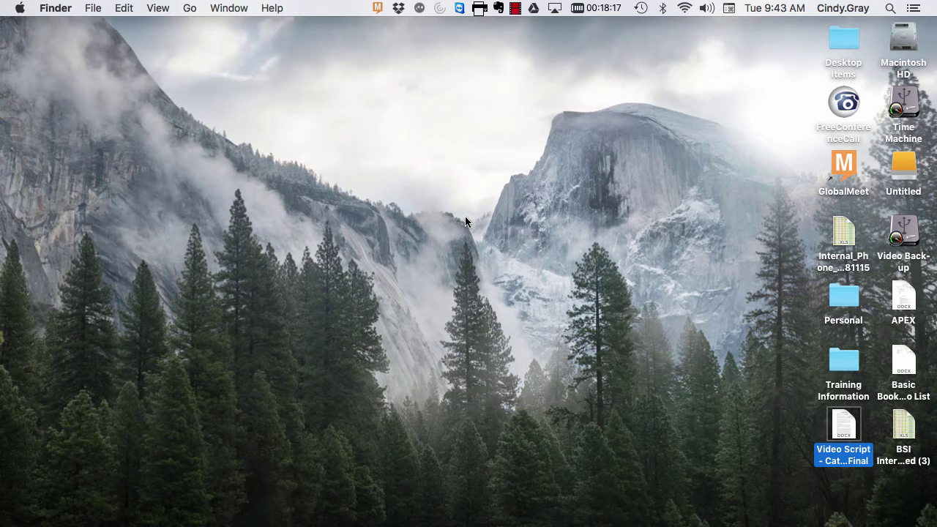
right_click(466, 217)
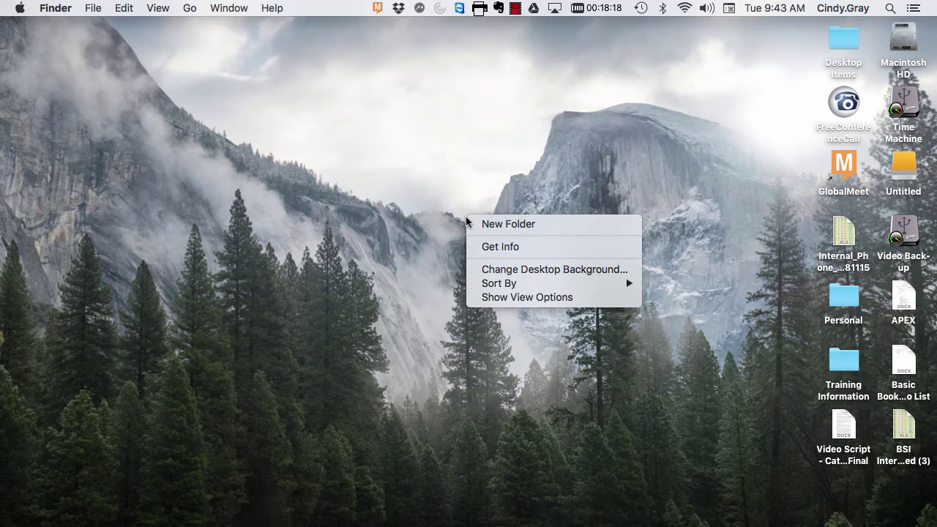
left_click(489, 227)
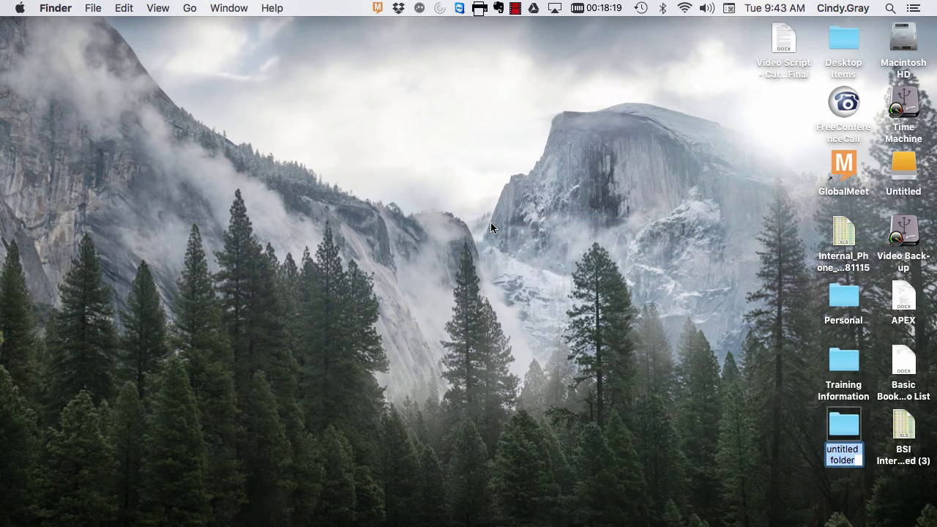
key("BackSpace")
type("Invento")
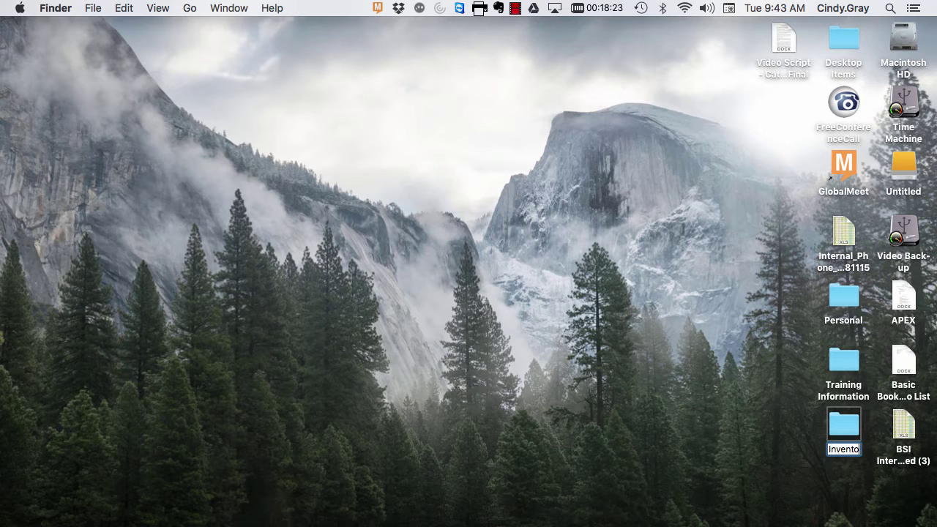
type("ry 2016")
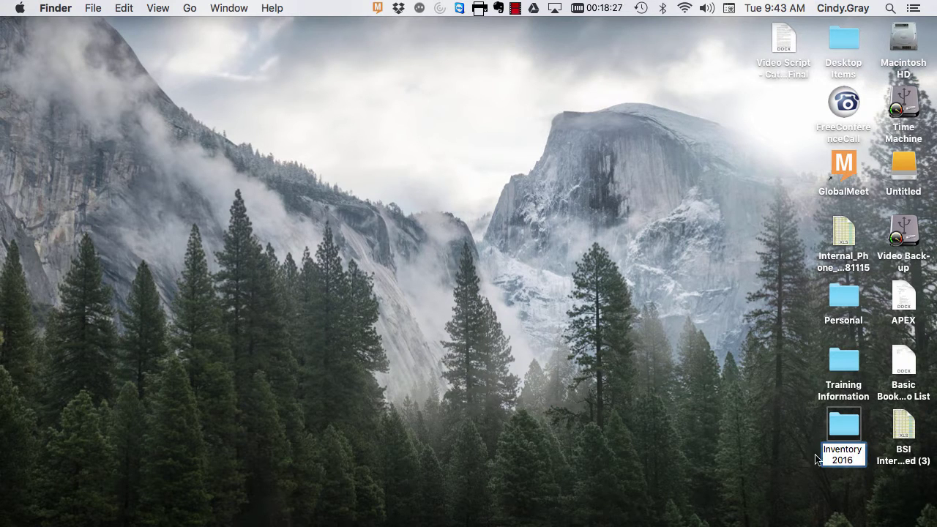
left_click(821, 478)
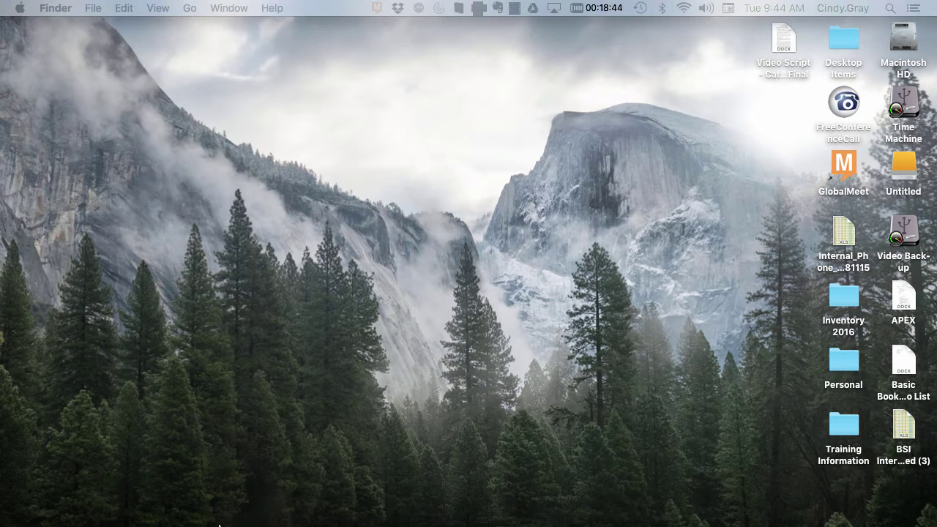
Open TextEdit and create a new blank document for the barcode list.
mouse_move(219, 524)
left_click(154, 509)
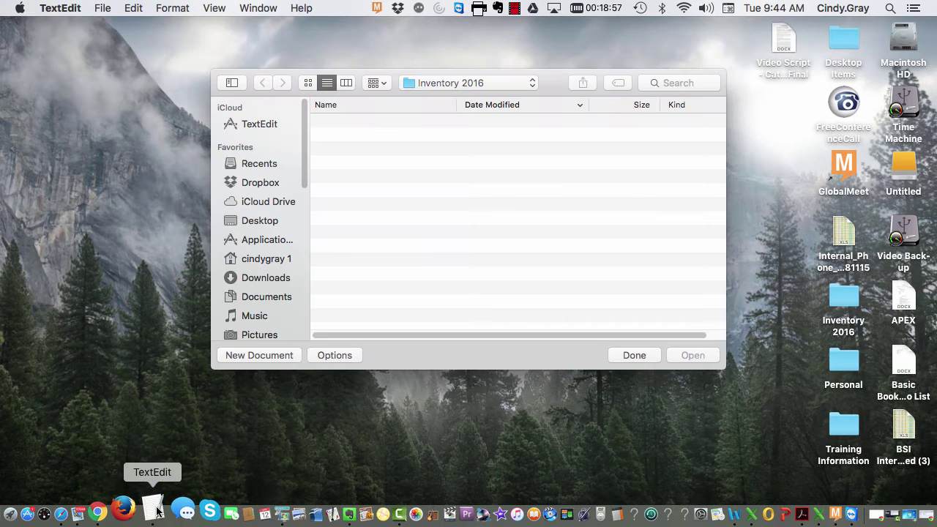
left_click(293, 356)
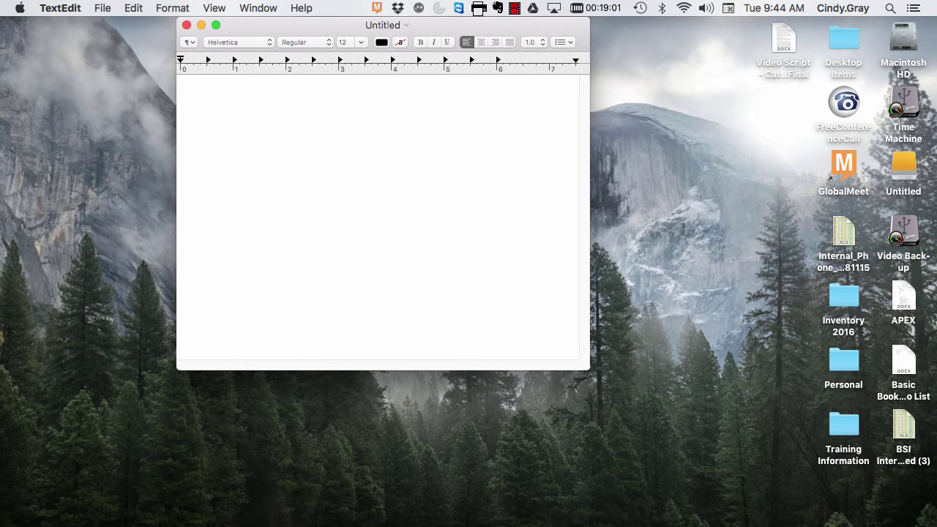
left_click(192, 90)
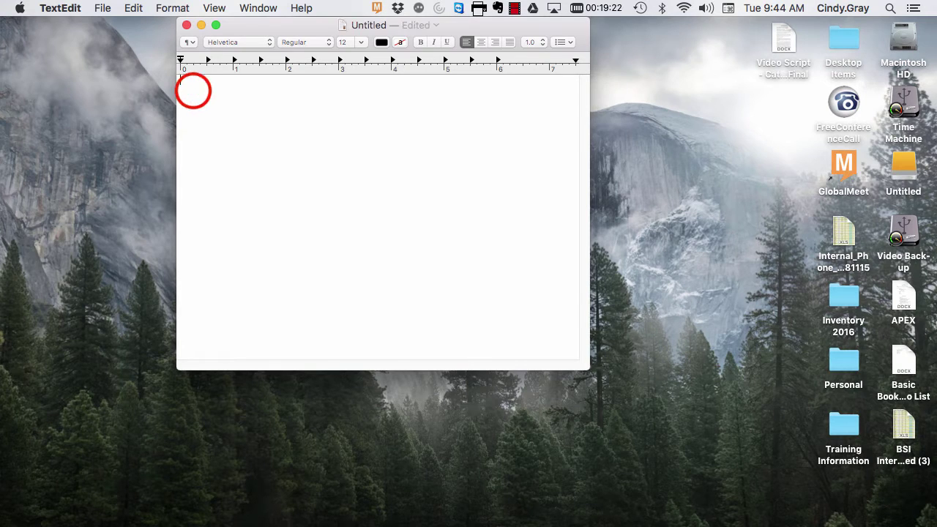
Enter the barcodes 00001344, 00006043, 00004347, 00004473, 00005752, 00001044, 00004983, 00002995 and 00004401 in the TextEdit document, one per line.
type("00001344")
type("00006043")
key("Return")
type("00004347")
key("Return")
type("00004473")
key("Return")
type("00005752")
key("Return")
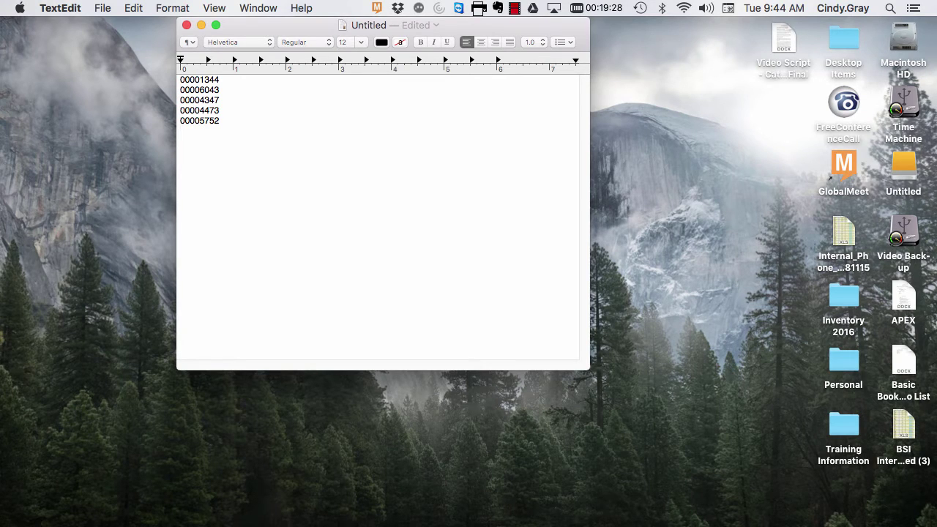
type("00001044")
key("Return")
type("00004983")
key("Return")
type("00002995")
key("Return")
type("00004401")
key("Return")
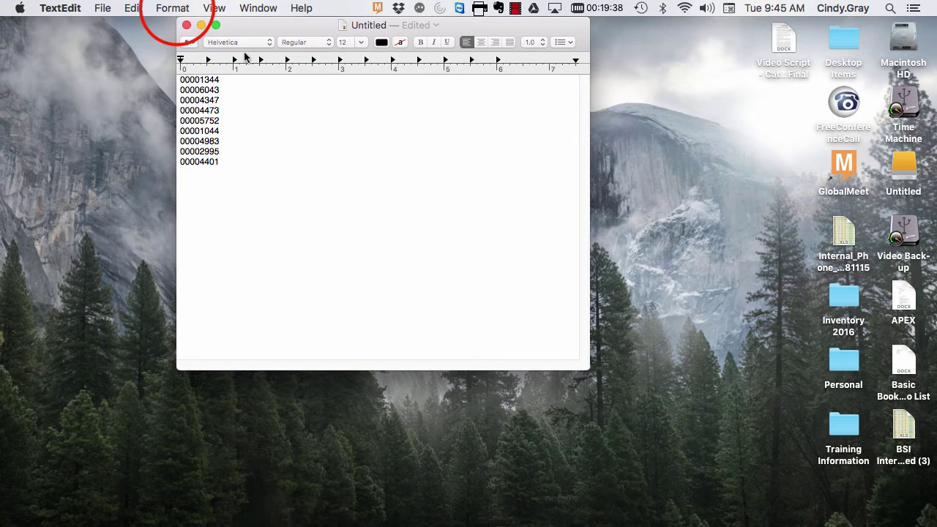
Convert the barcode document from rich text to plain text.
left_click(176, 9)
mouse_move(191, 41)
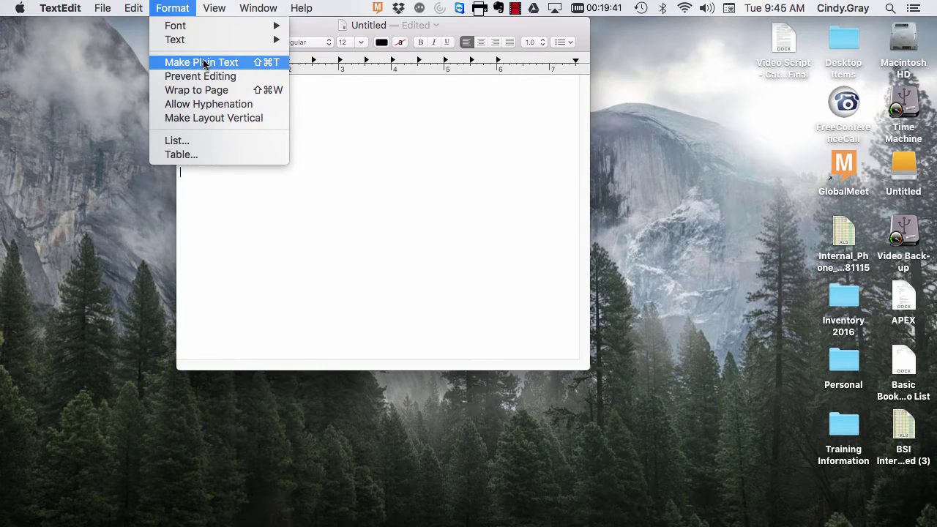
left_click(204, 64)
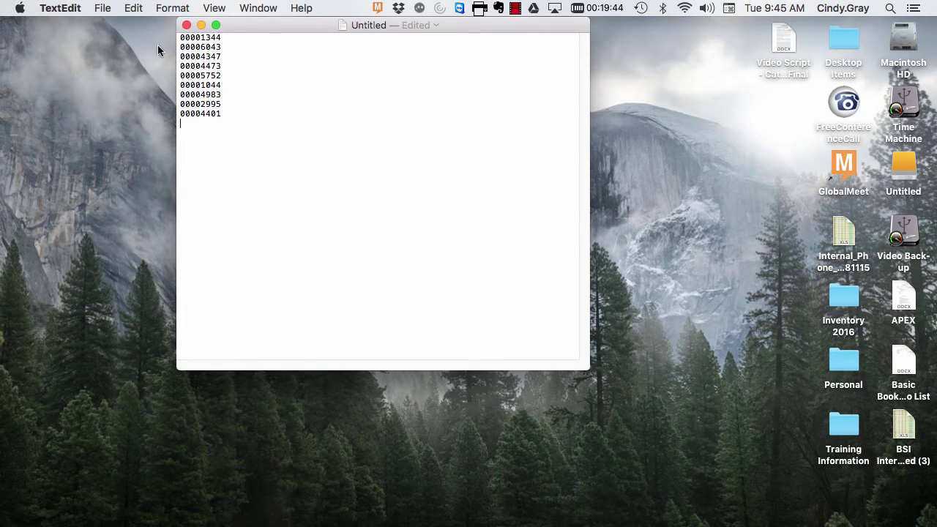
Save the plain text barcode list as Inventory_2016_100s in the Inventory 2016 folder and close the document.
left_click(102, 9)
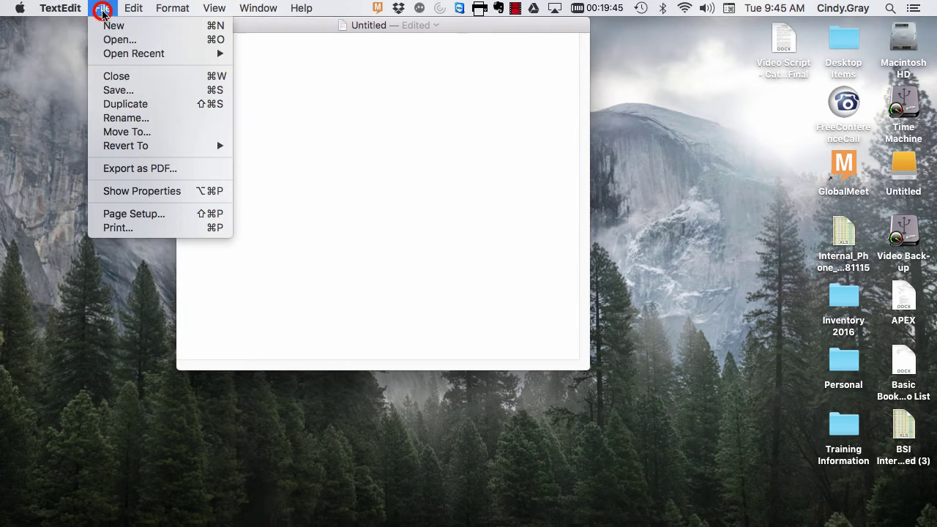
left_click(121, 90)
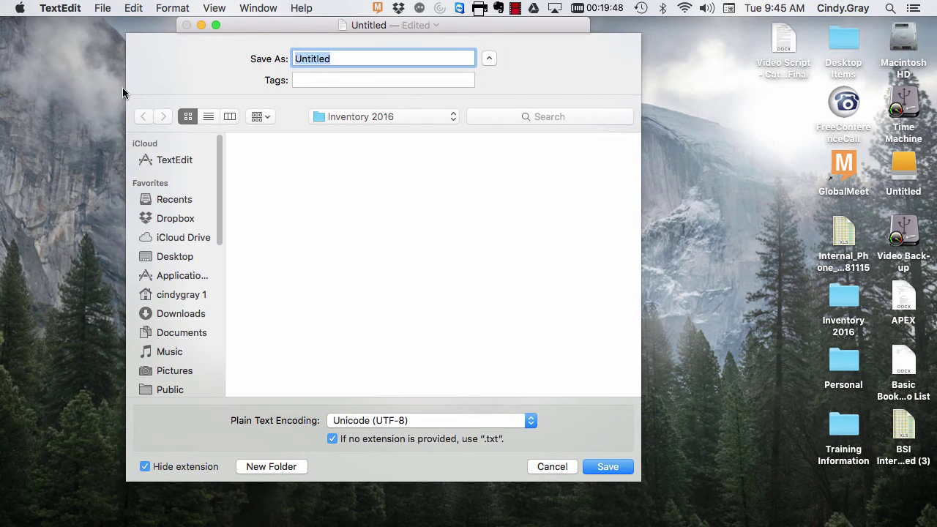
left_click(409, 115)
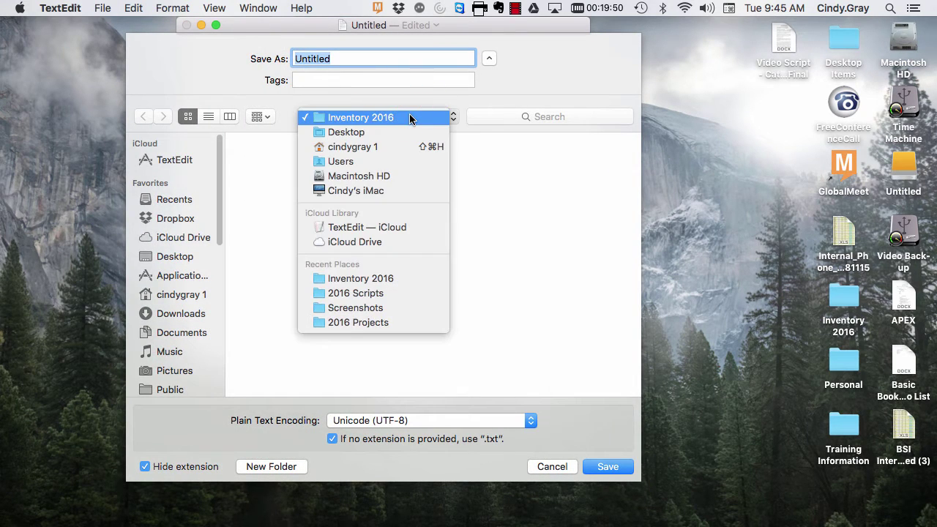
left_click(390, 120)
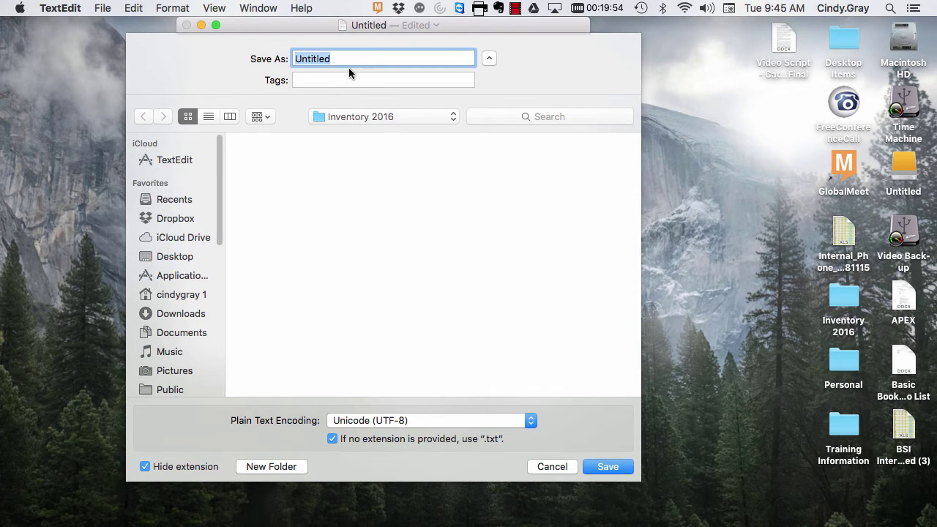
key("BackSpace")
type("Inven")
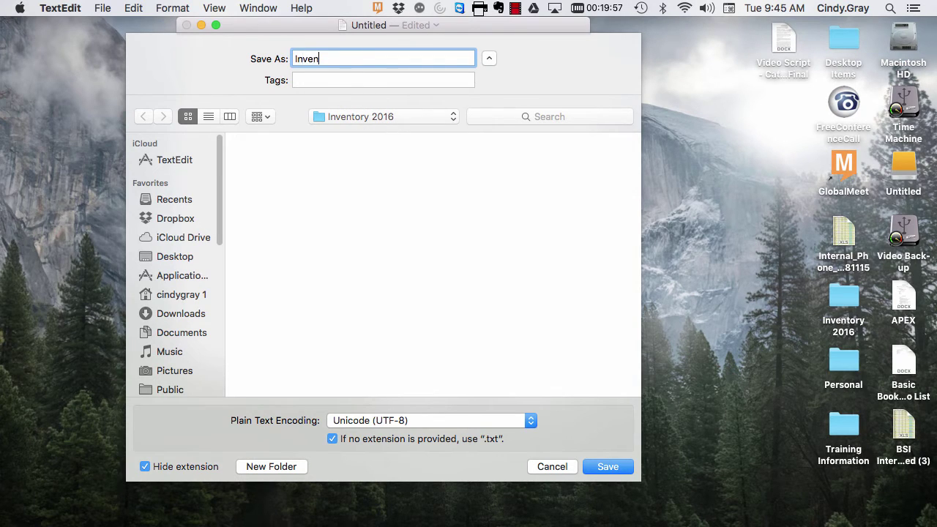
type("tory_2016_10")
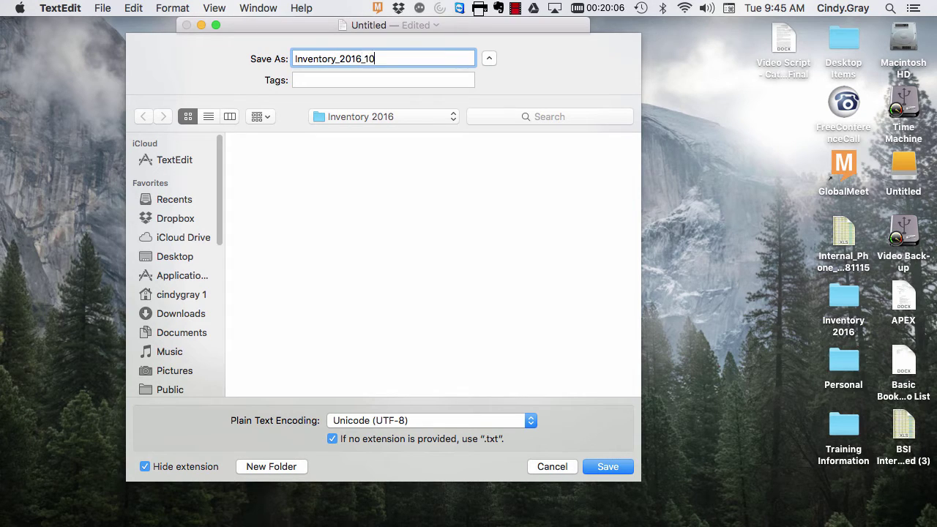
type("0s")
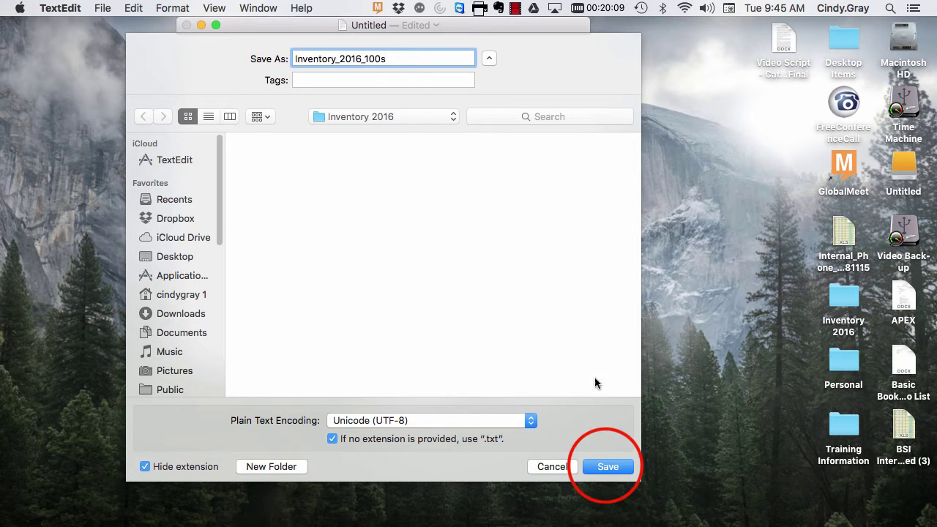
left_click(606, 467)
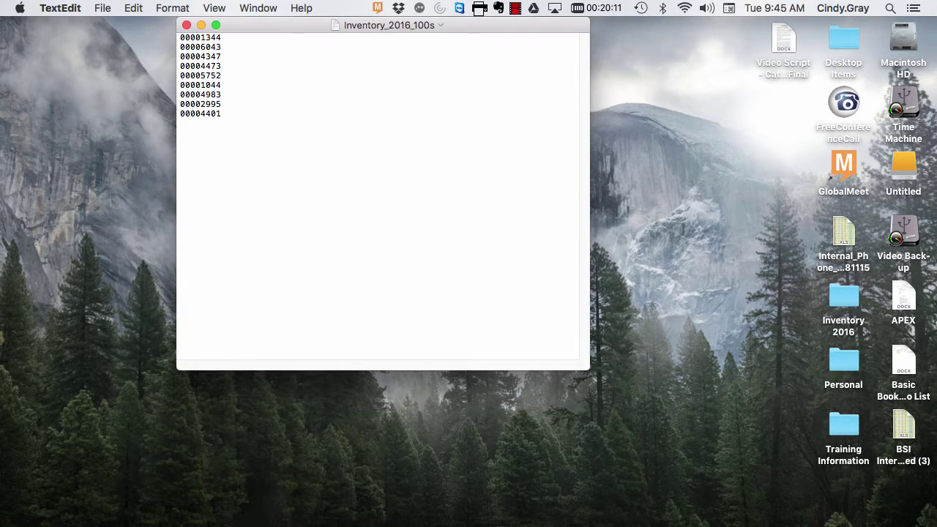
left_click(186, 25)
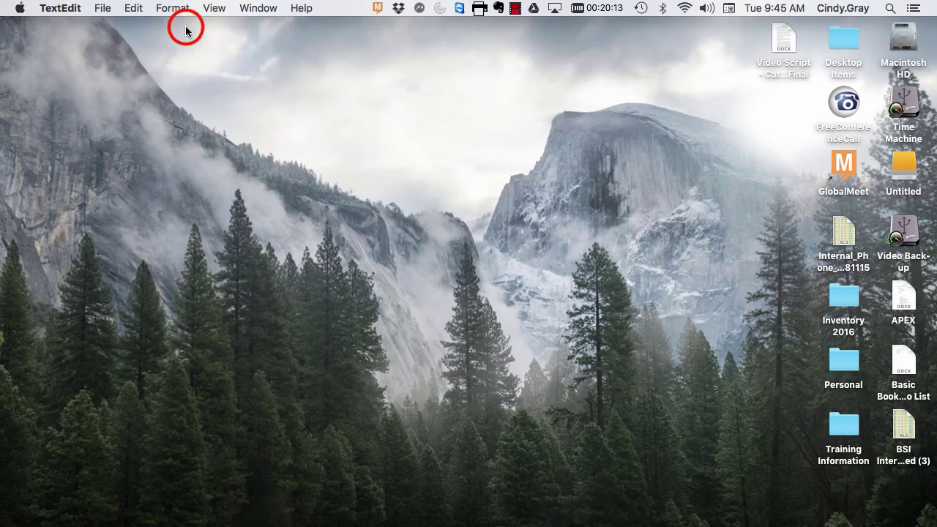
Check the Mac desktop's Inventory 2016 folder for the saved barcode file and close the folder.
double_click(847, 300)
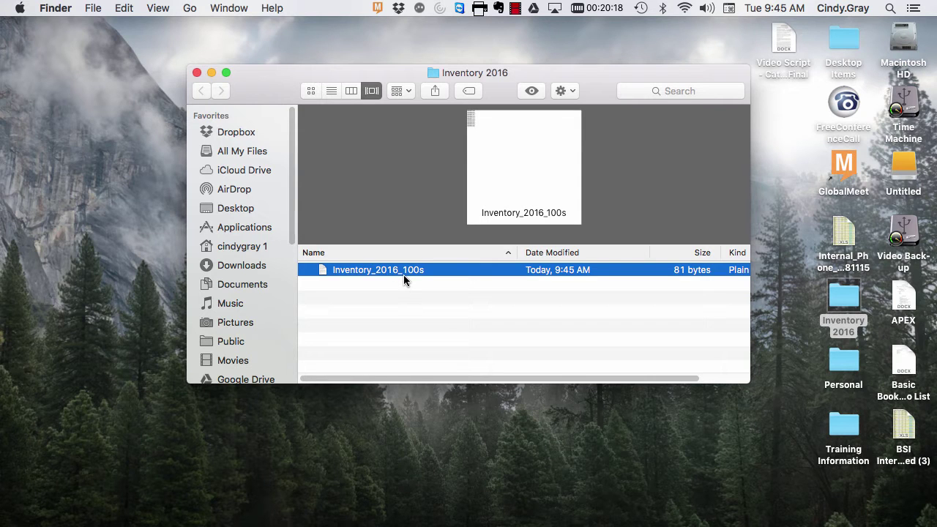
left_click(197, 72)
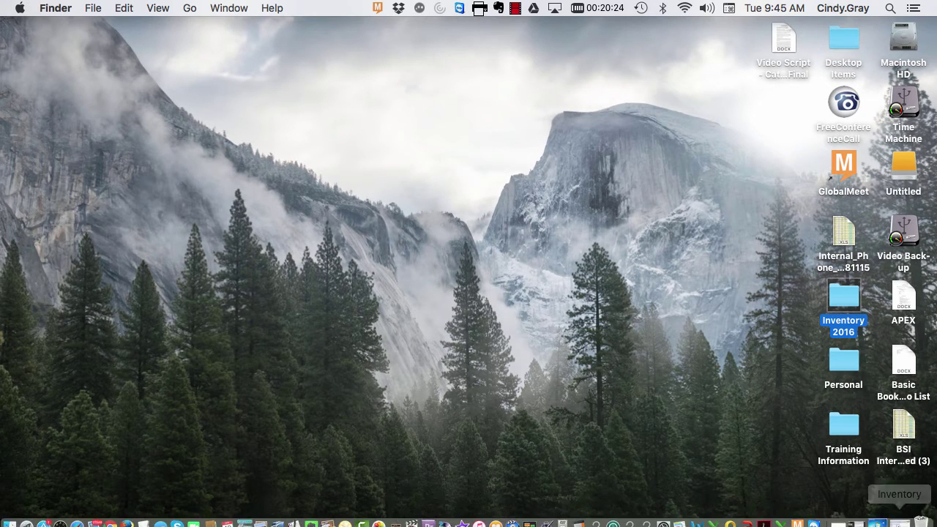
Switch to Atriuum in the browser and open the active inventory 2016 100s from the catalog's inventory list.
left_click(890, 511)
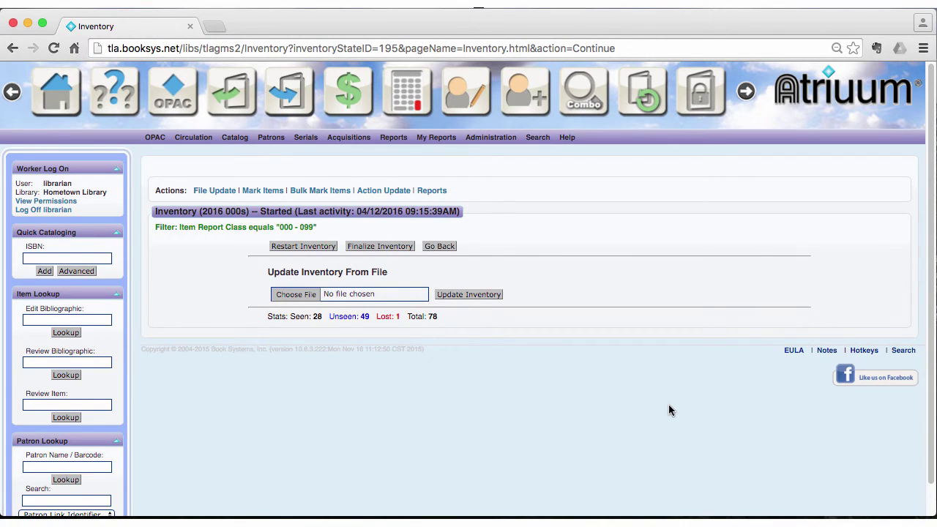
left_click(235, 140)
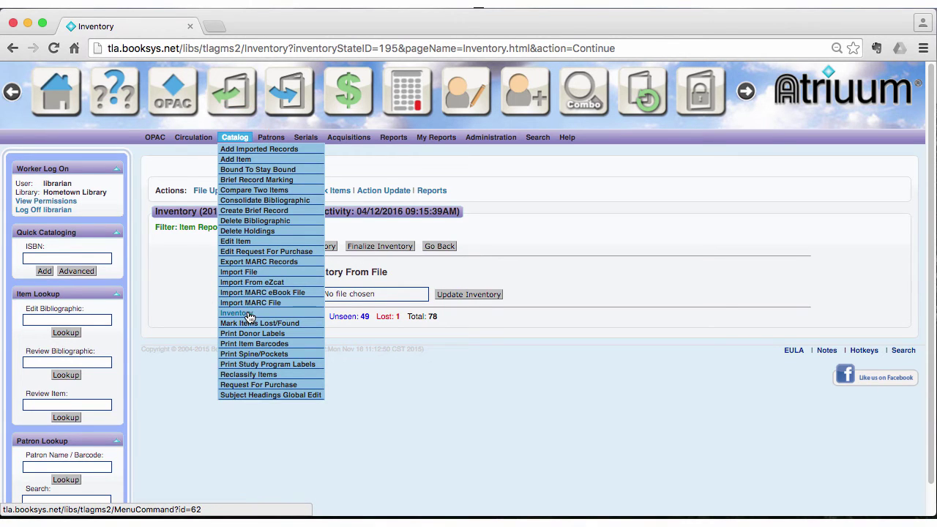
left_click(249, 315)
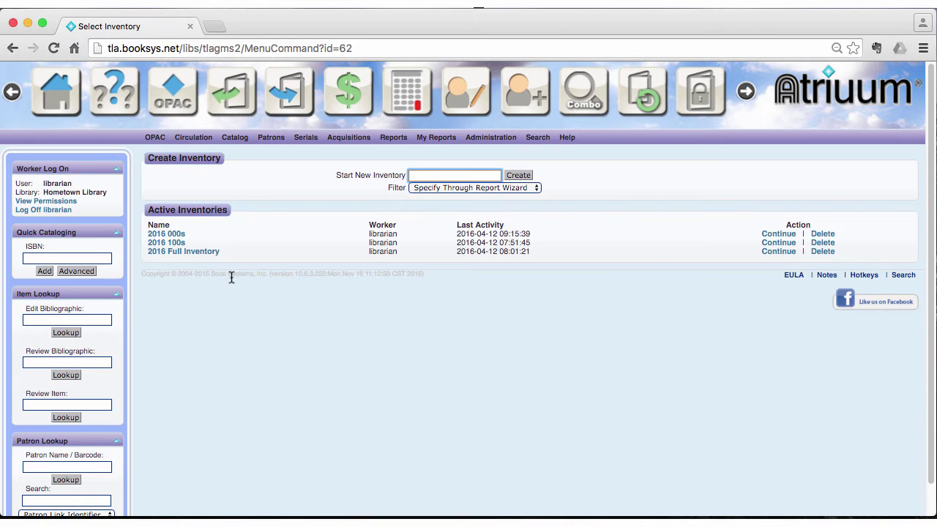
left_click(168, 245)
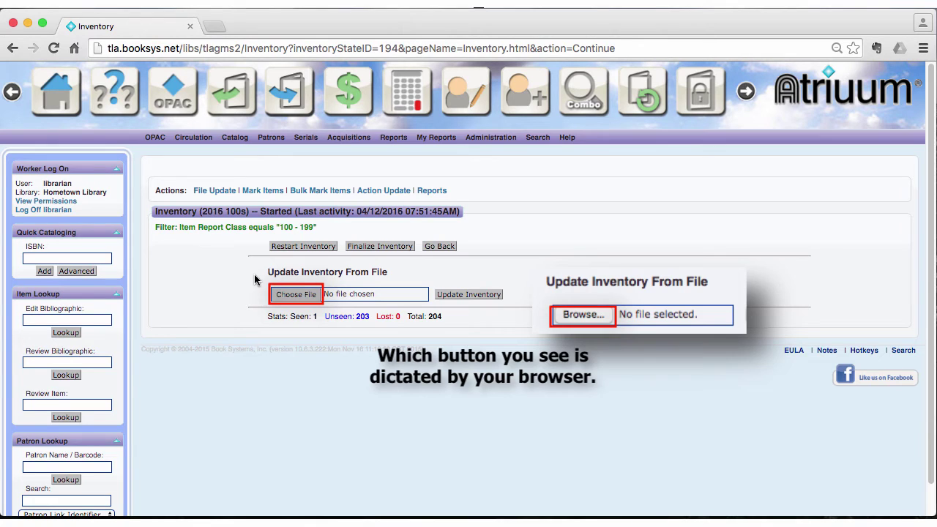
Update the 2016 100s inventory from the file Inventory_2016_100s.txt in the desktop's Inventory 2016 folder.
left_click(291, 295)
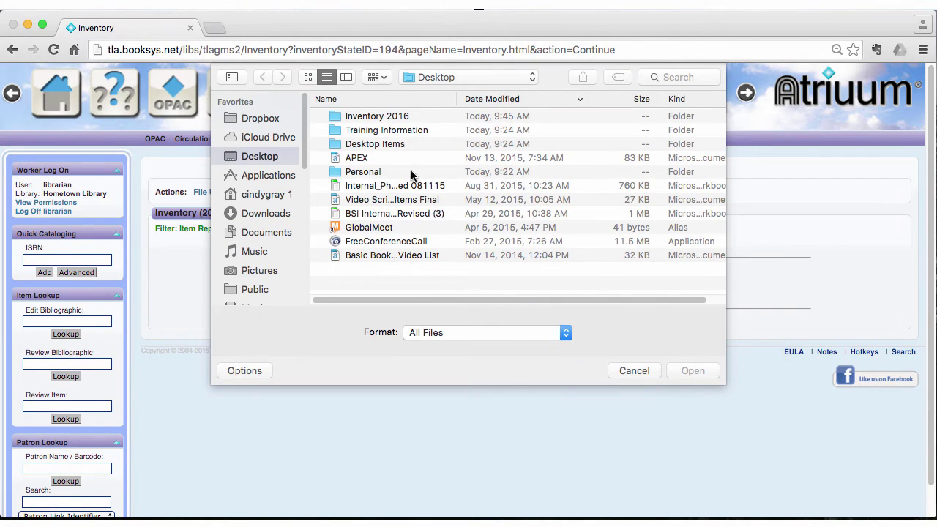
double_click(391, 117)
left_click(392, 117)
double_click(391, 117)
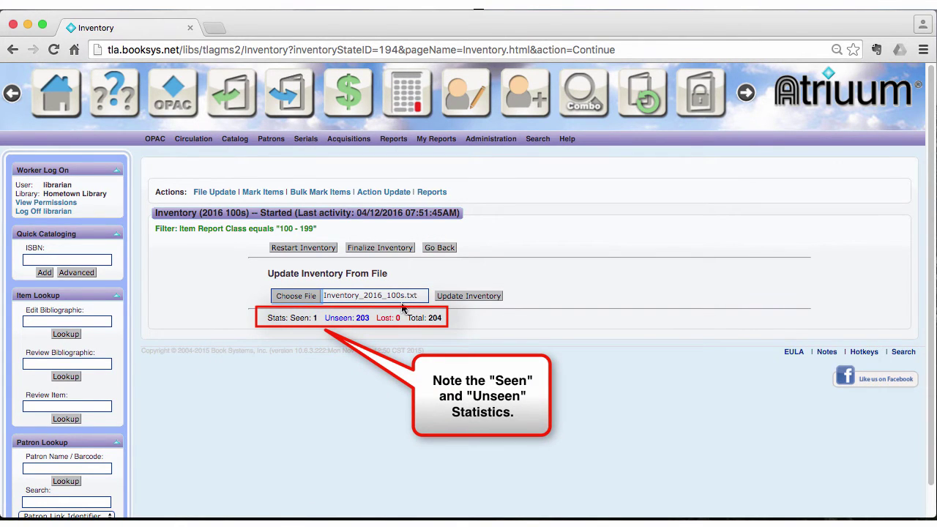
left_click(469, 296)
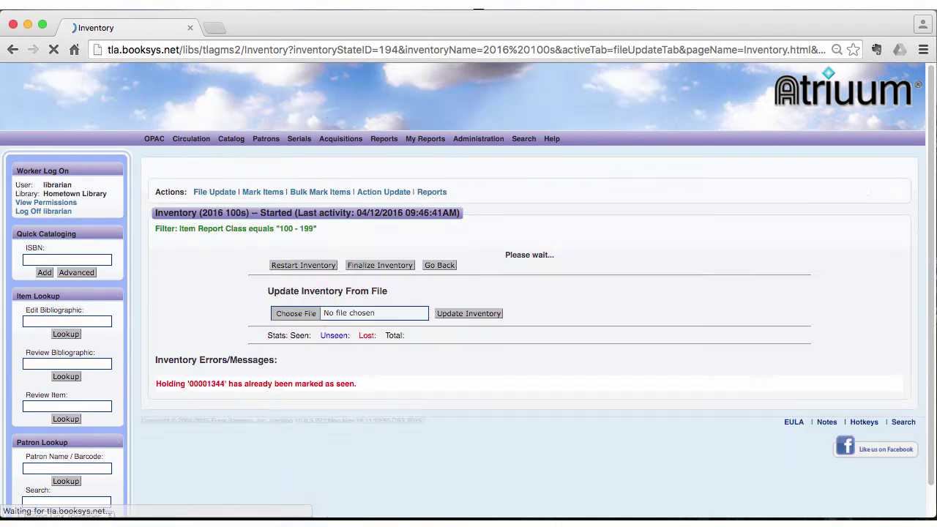